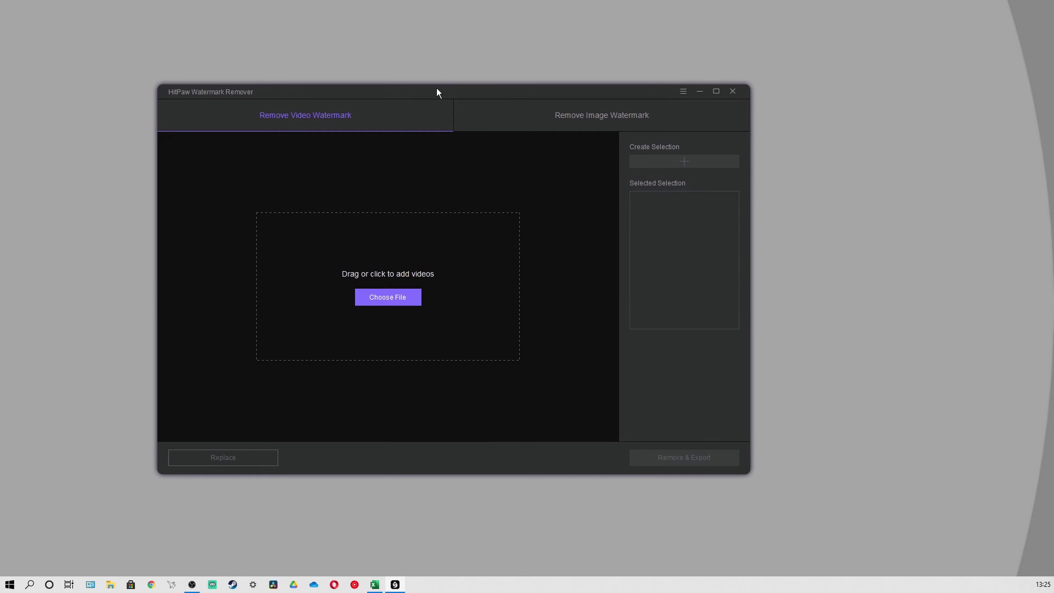
Step: Load the tree photo from the Desktop into Remove Image Watermark
drag(436, 87, 488, 88)
click(519, 106)
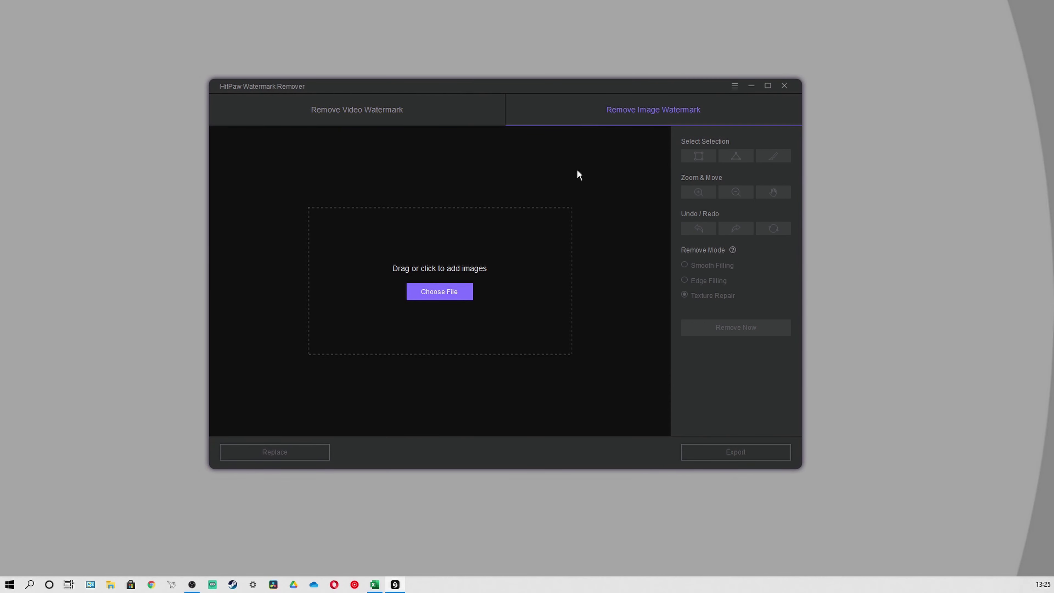
click(439, 291)
double_click(346, 165)
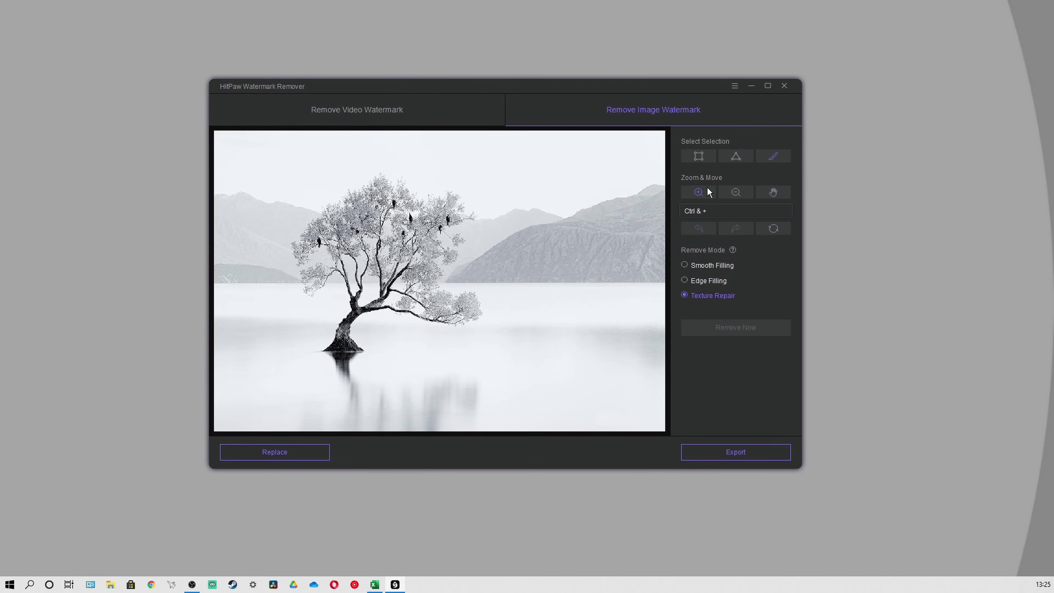
scroll(442, 270, down, 3)
Step: Switch to Remove Video Watermark and load the video clip from the Desktop
click(381, 111)
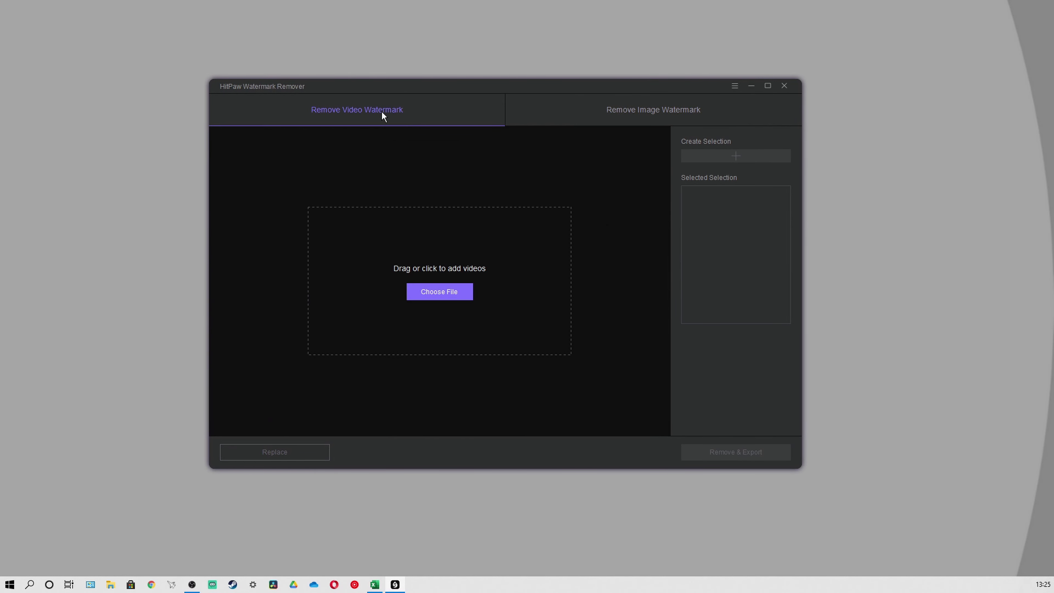
click(450, 291)
double_click(457, 190)
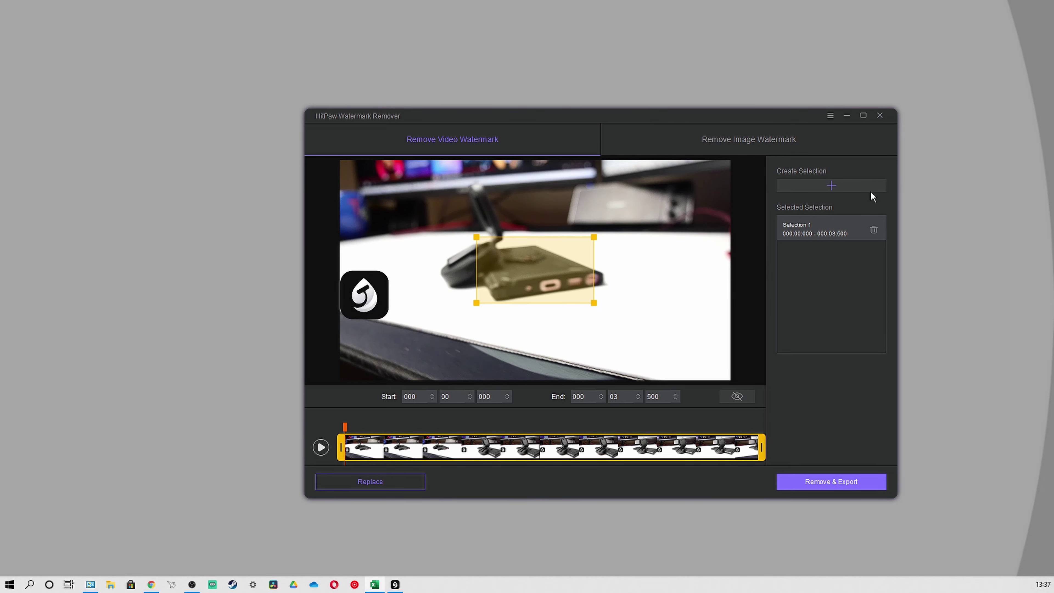
Step: Fit Selection 1 over the left-edge logo, delete the two extra selections, and start Remove & Export
drag(518, 250, 381, 274)
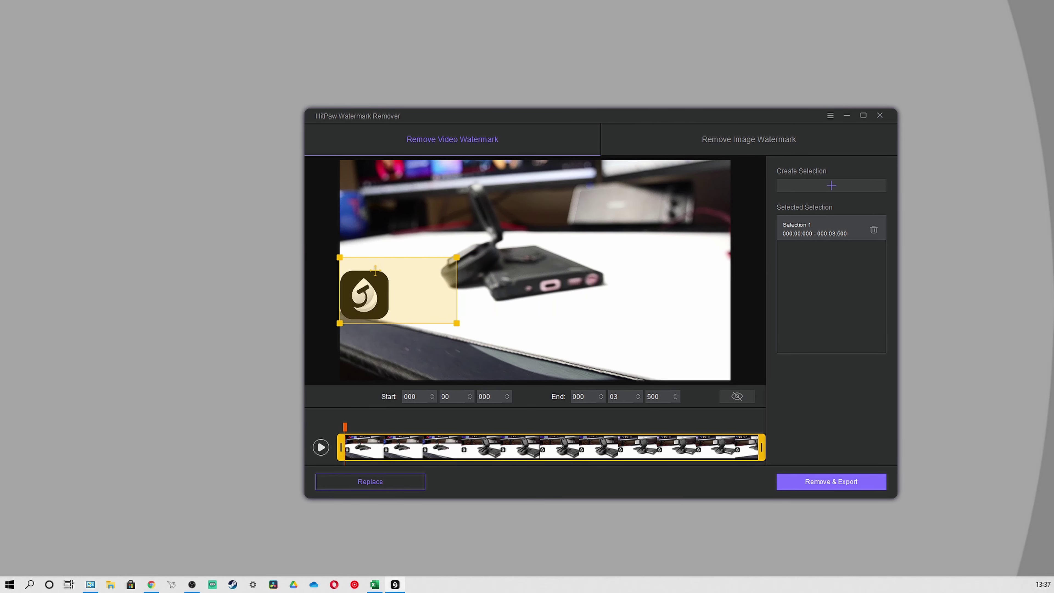
click(796, 190)
drag(533, 255, 683, 172)
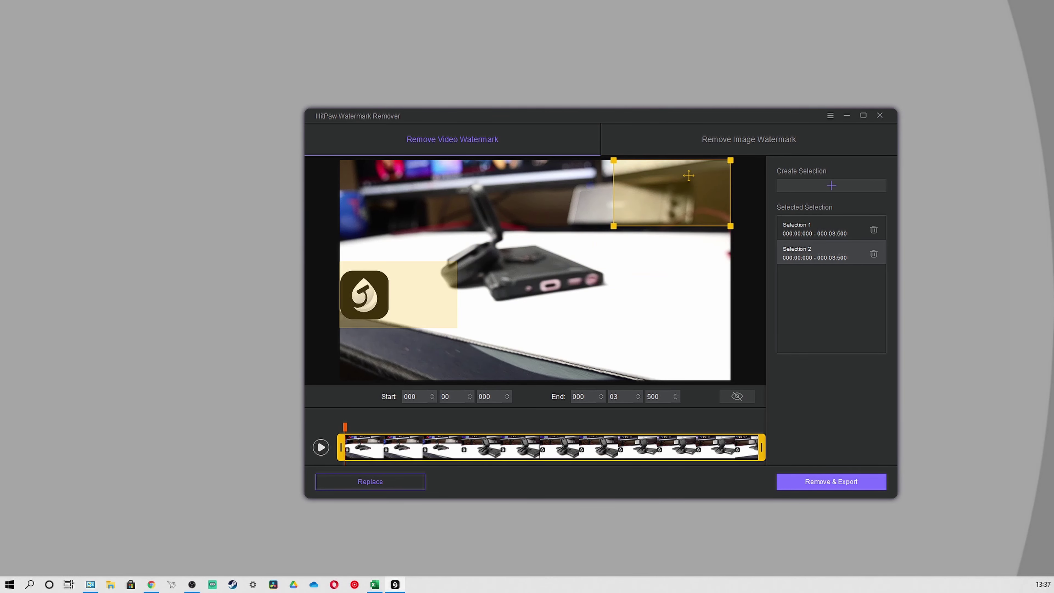
click(850, 185)
drag(562, 270, 704, 357)
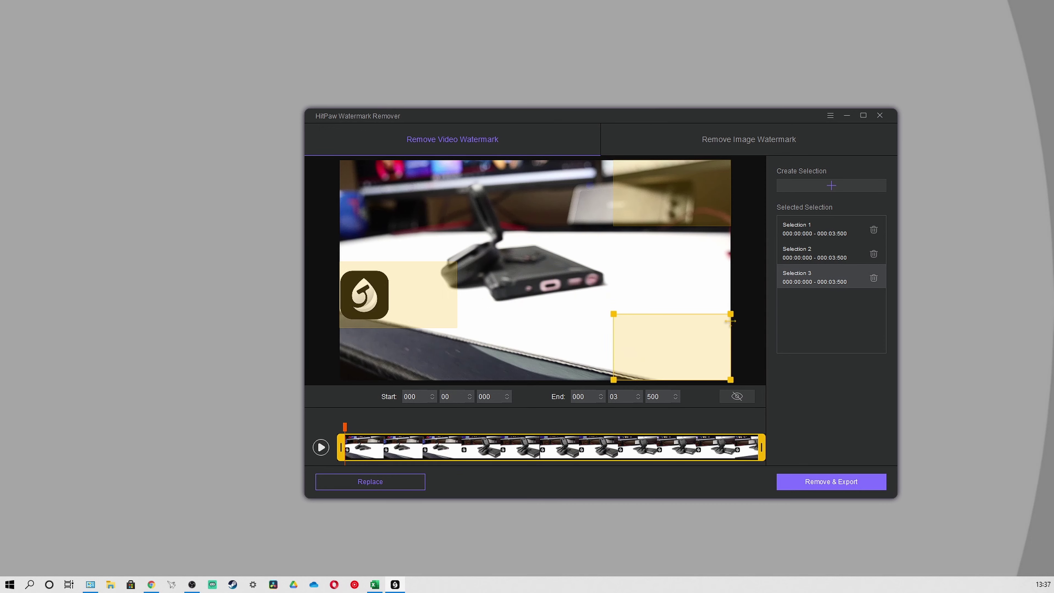
click(873, 277)
click(874, 254)
click(436, 297)
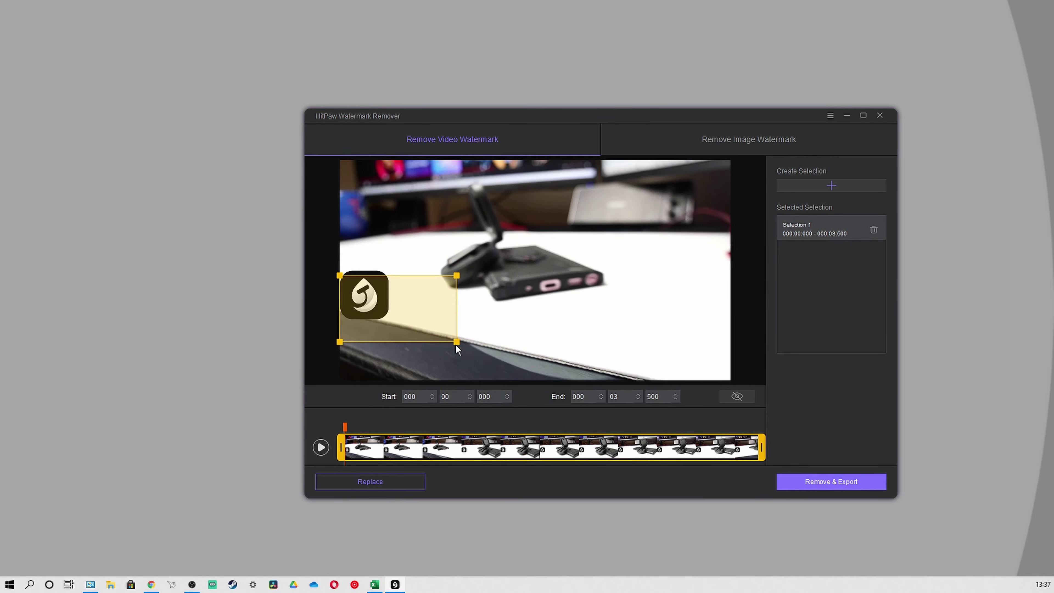
drag(457, 342, 377, 310)
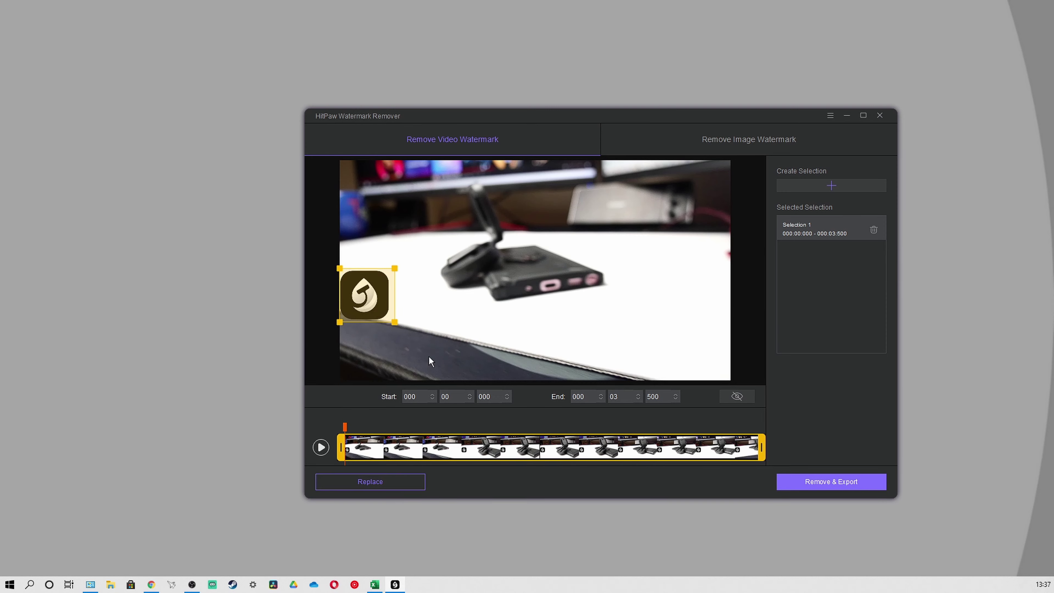
click(803, 481)
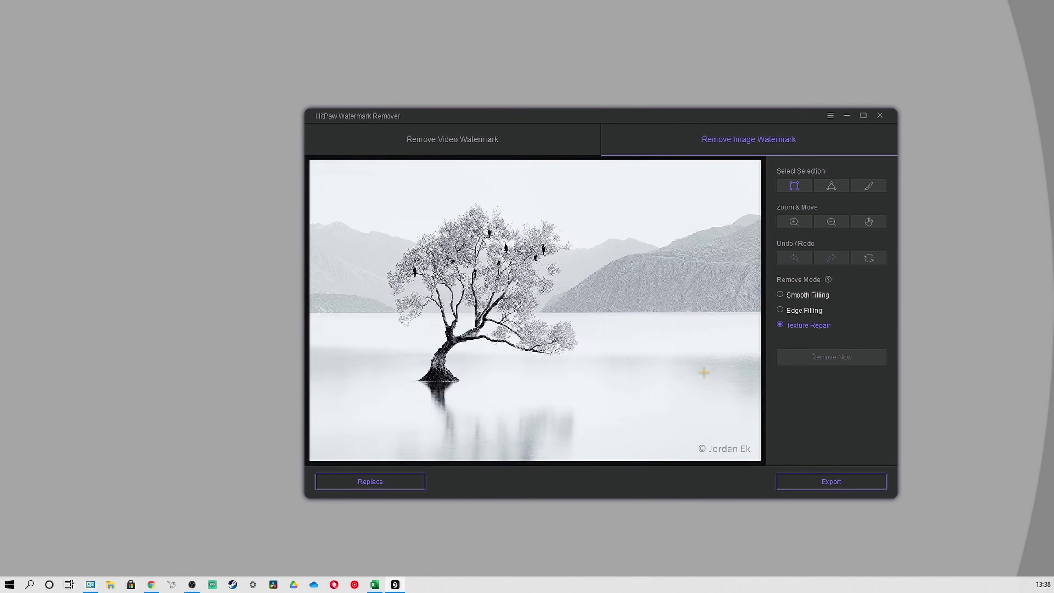
Step: Zoom into the photo and try a rectangle selection over the lower-right watermark, then undo it
click(794, 222)
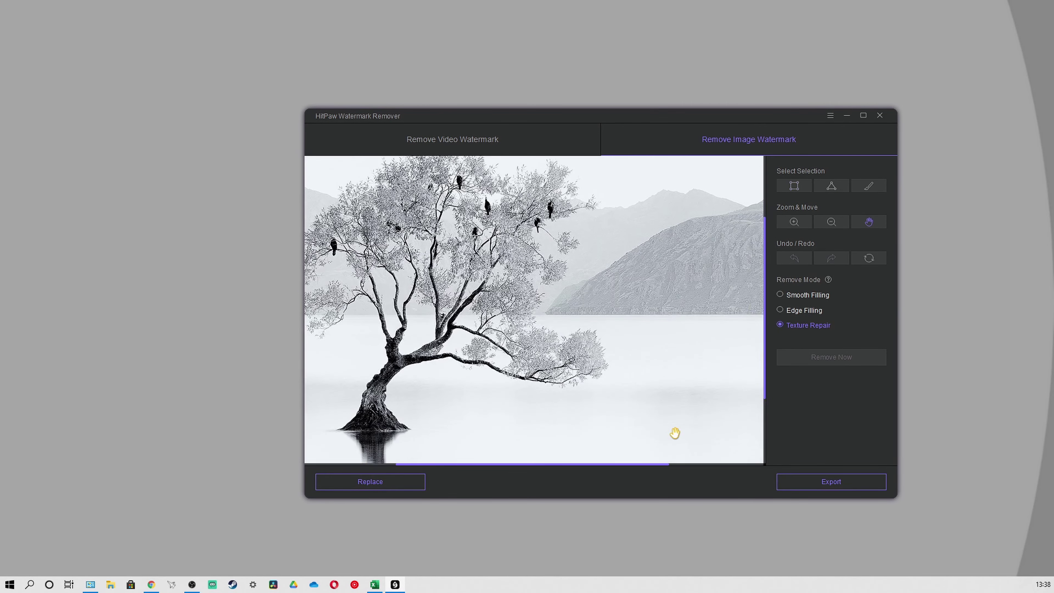
click(794, 221)
drag(689, 434, 751, 458)
click(794, 258)
Step: Outline the copyright watermark with a closed five-point polygon selection
click(831, 186)
click(642, 433)
click(654, 416)
click(691, 415)
click(747, 422)
click(756, 443)
click(642, 432)
Step: Switch to the Brush selection, remove the watermark, and dismiss the export success message
click(869, 186)
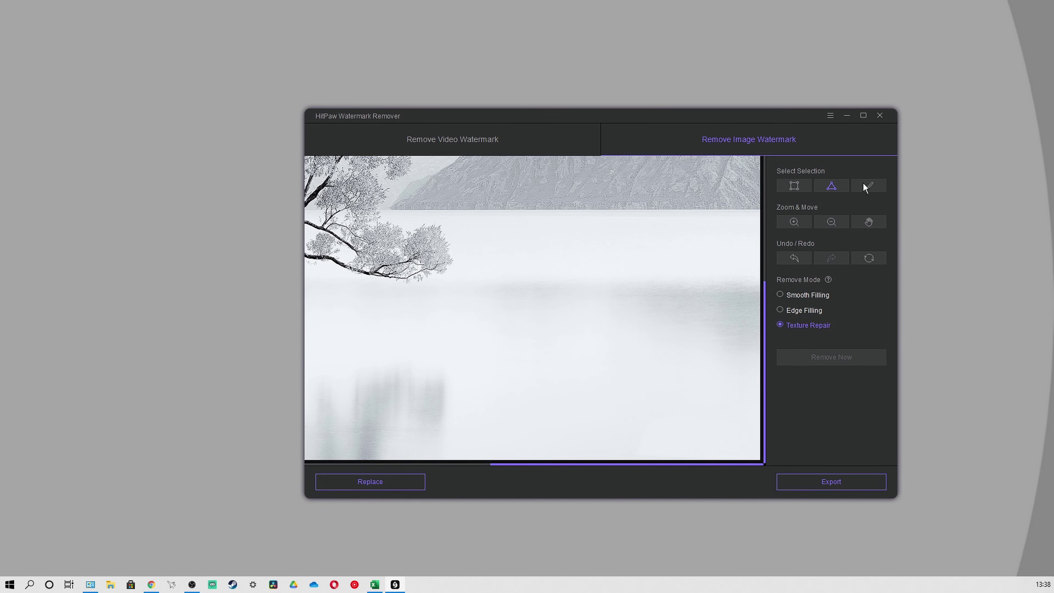
click(794, 257)
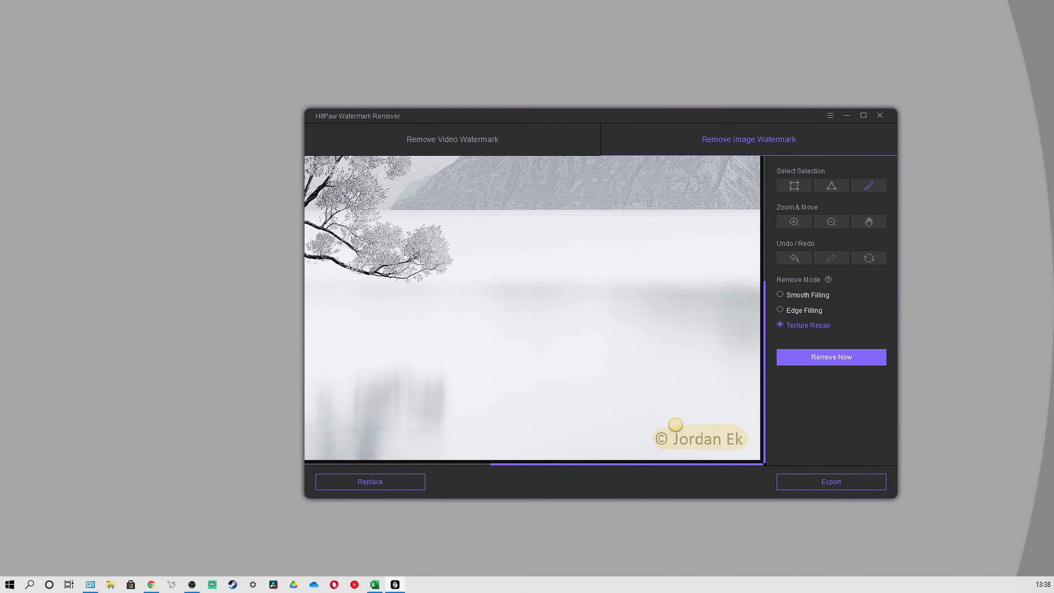
click(805, 350)
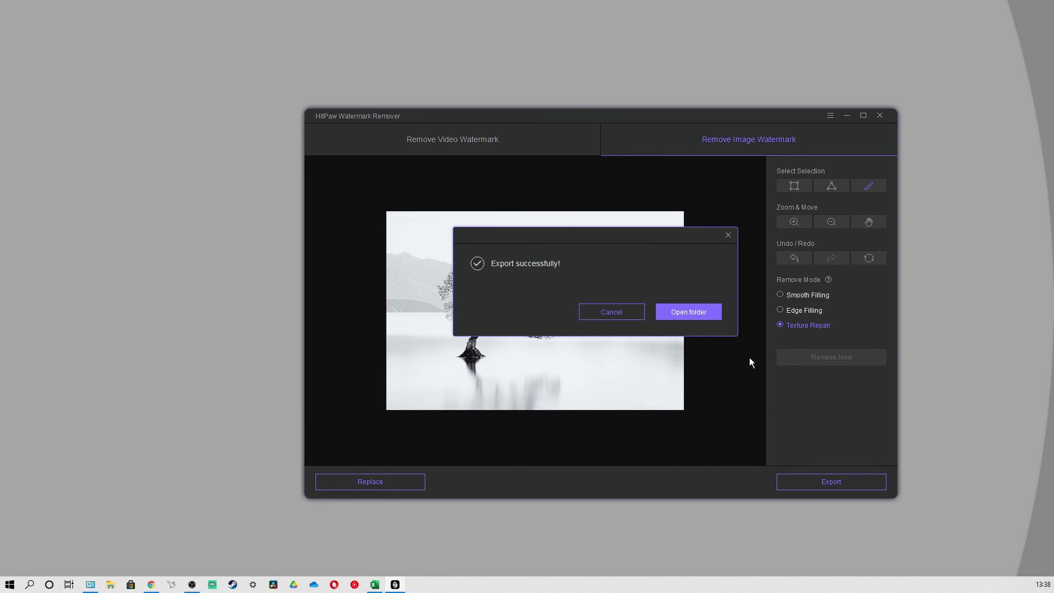
click(706, 314)
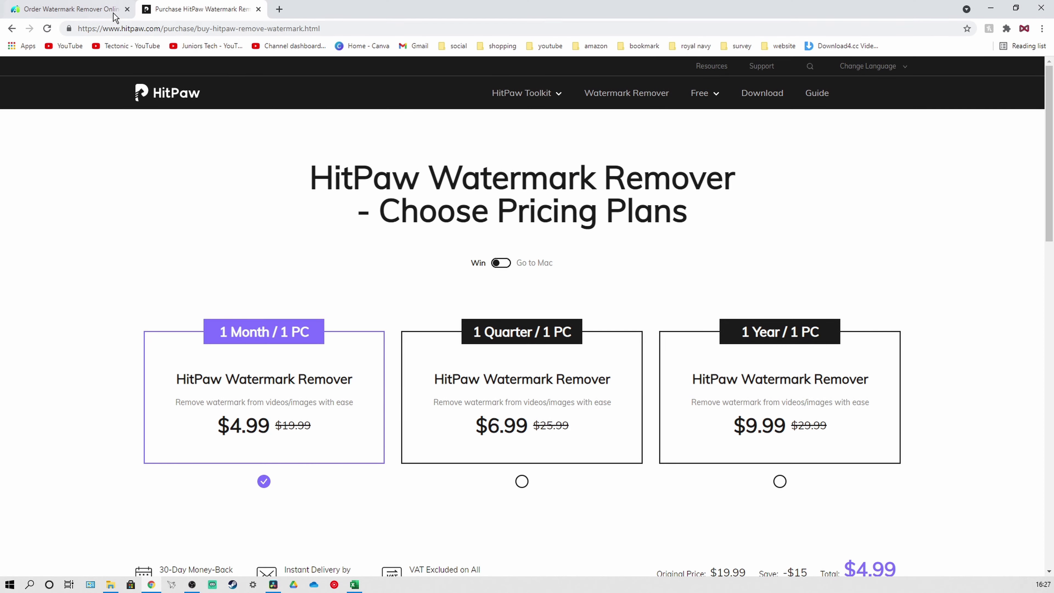
Step: Compare the Monthly, Annual and Lifetime plans on the Apowersoft watermark remover order page
click(119, 13)
click(538, 323)
click(548, 287)
click(532, 204)
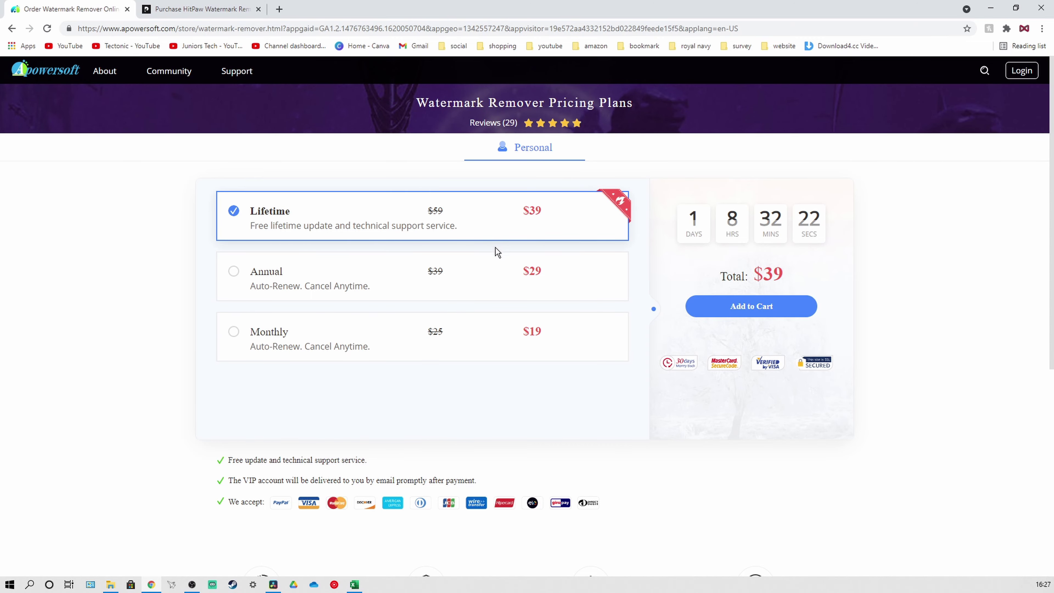
scroll(380, 412, down, 5)
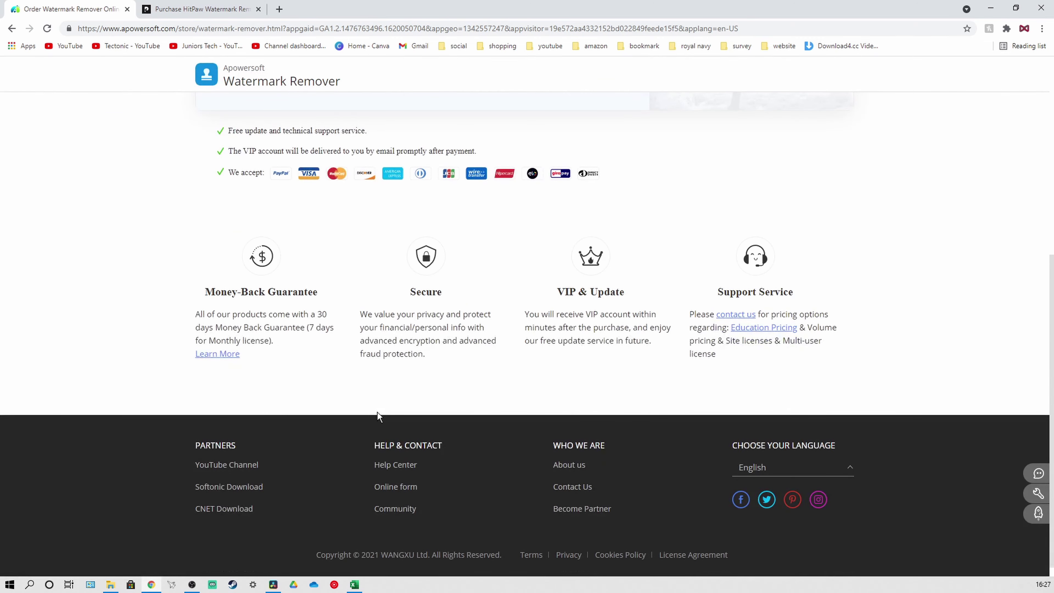
scroll(379, 413, up, 5)
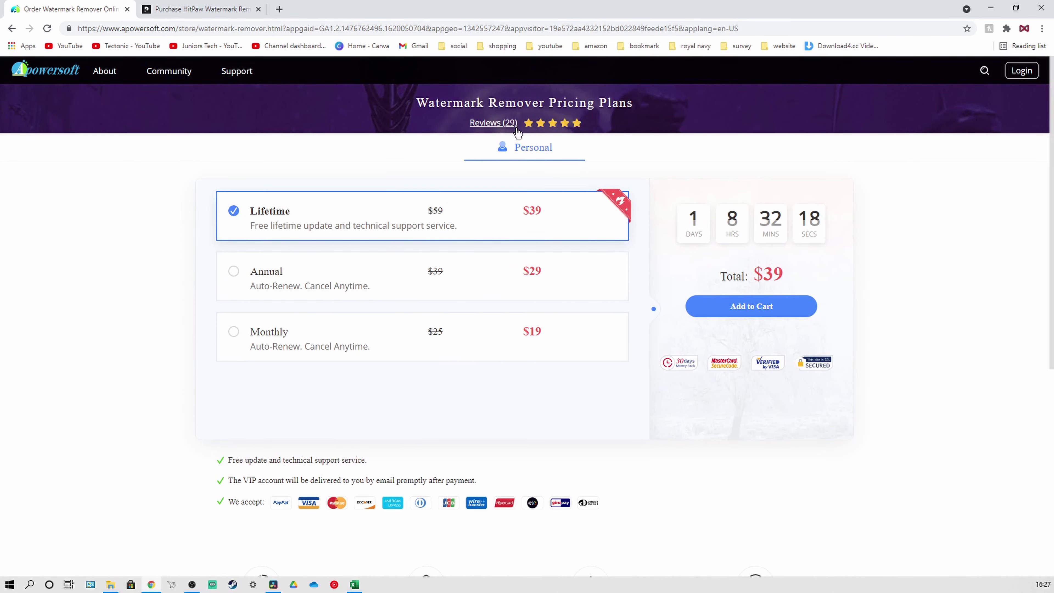
Step: Glance at the Apowersoft forum, then view HitPaw's Mac and Windows pricing plans
click(152, 77)
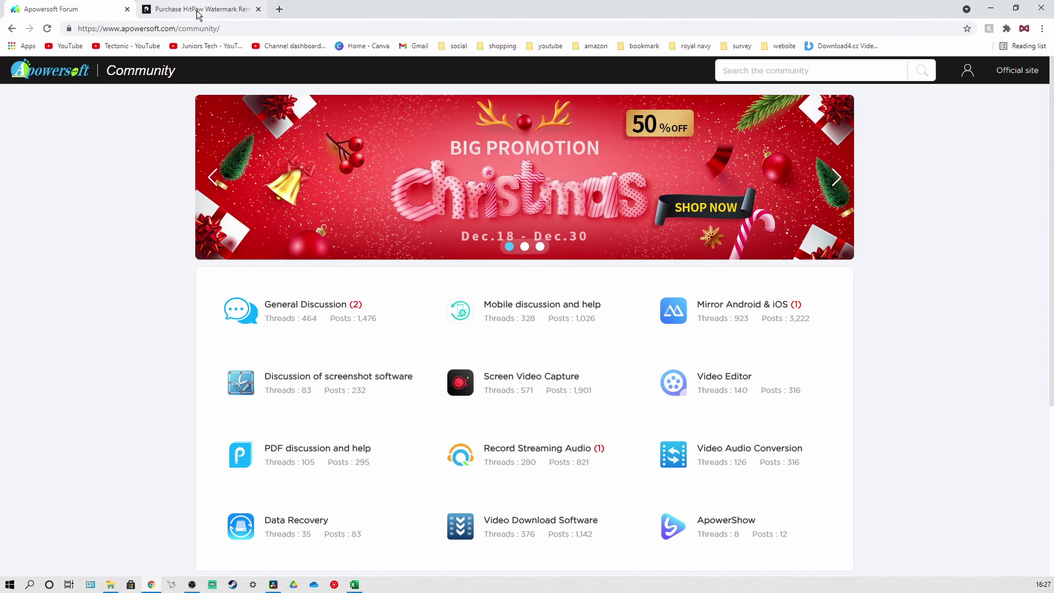
click(205, 10)
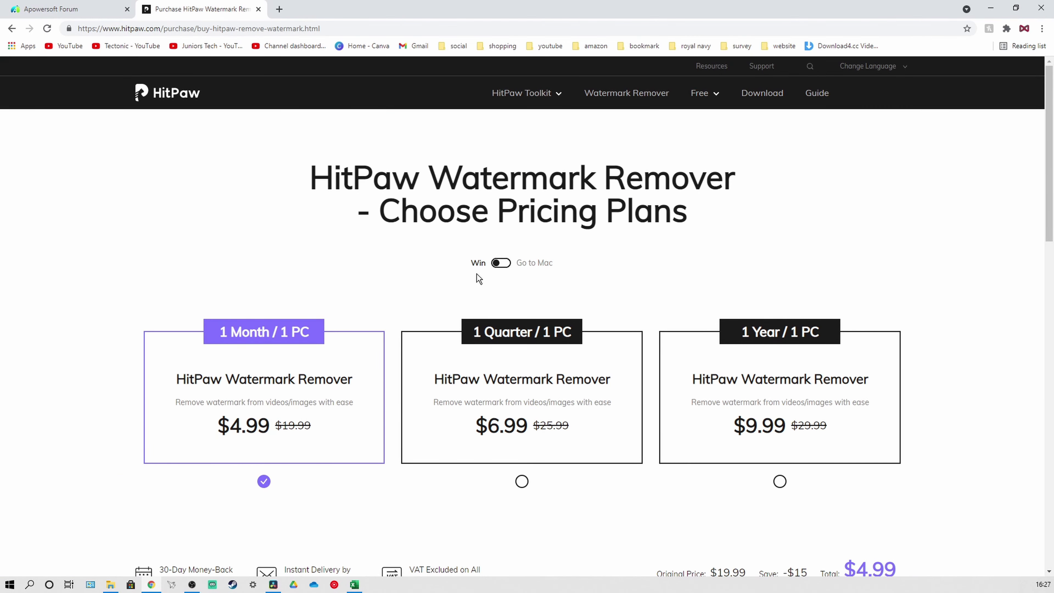
click(501, 263)
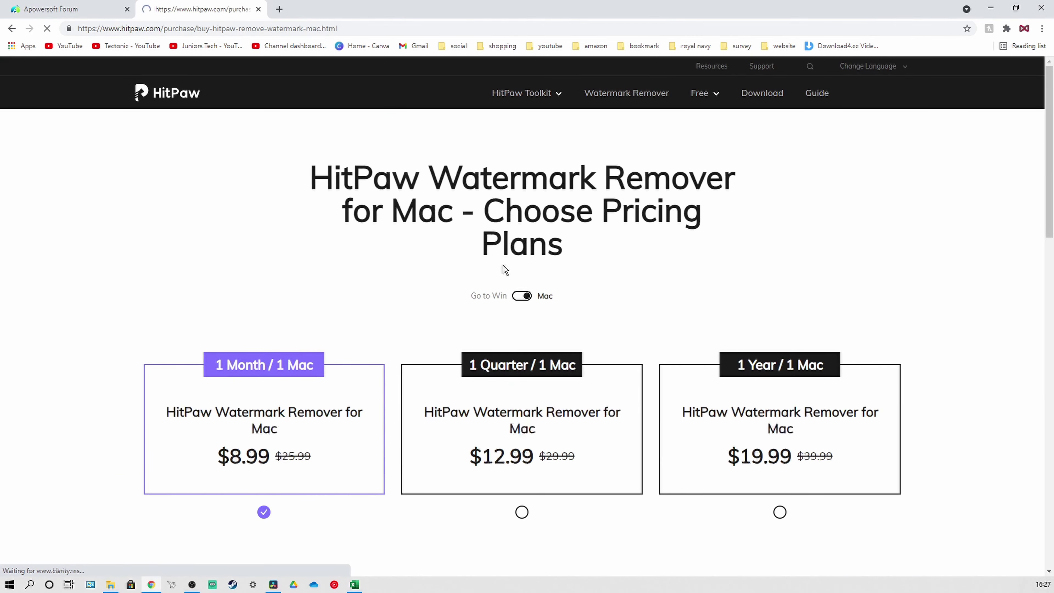
click(521, 297)
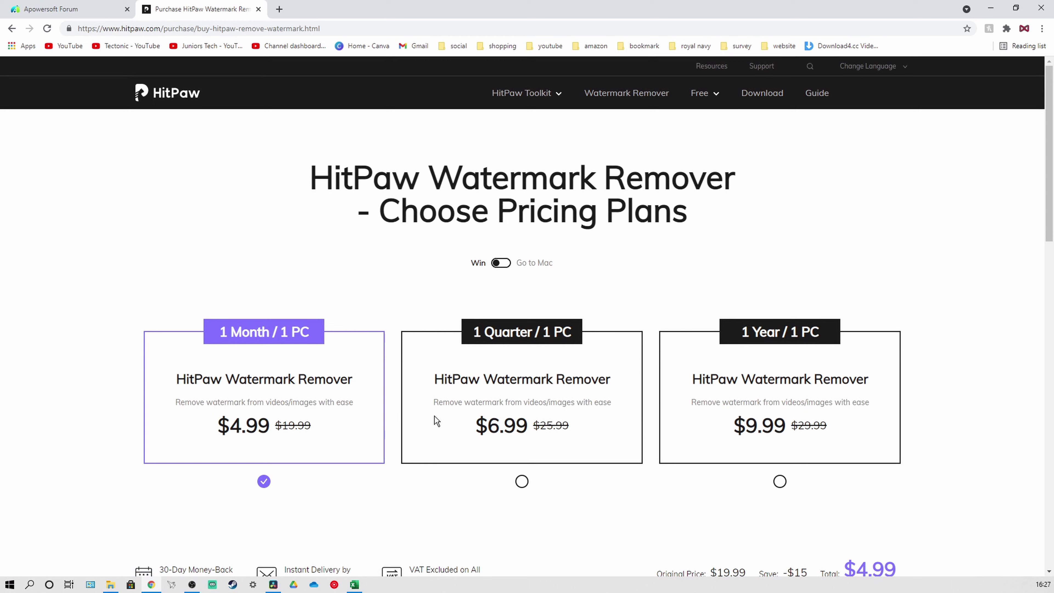
Step: Select the 1 Quarter plan, then the 1 Year / 1 PC plan for a $9.99 total
click(521, 482)
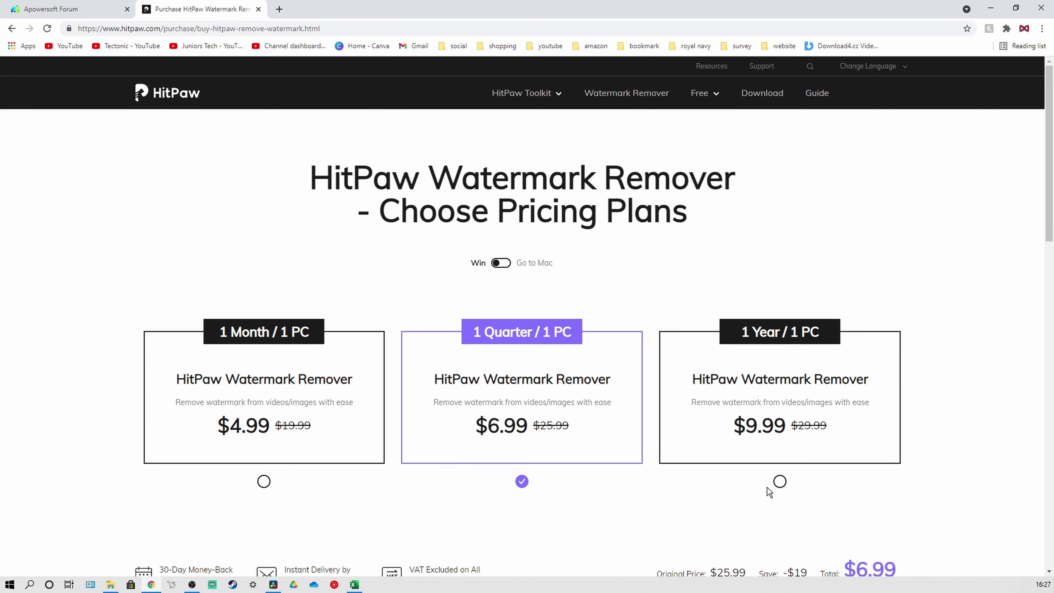
click(779, 485)
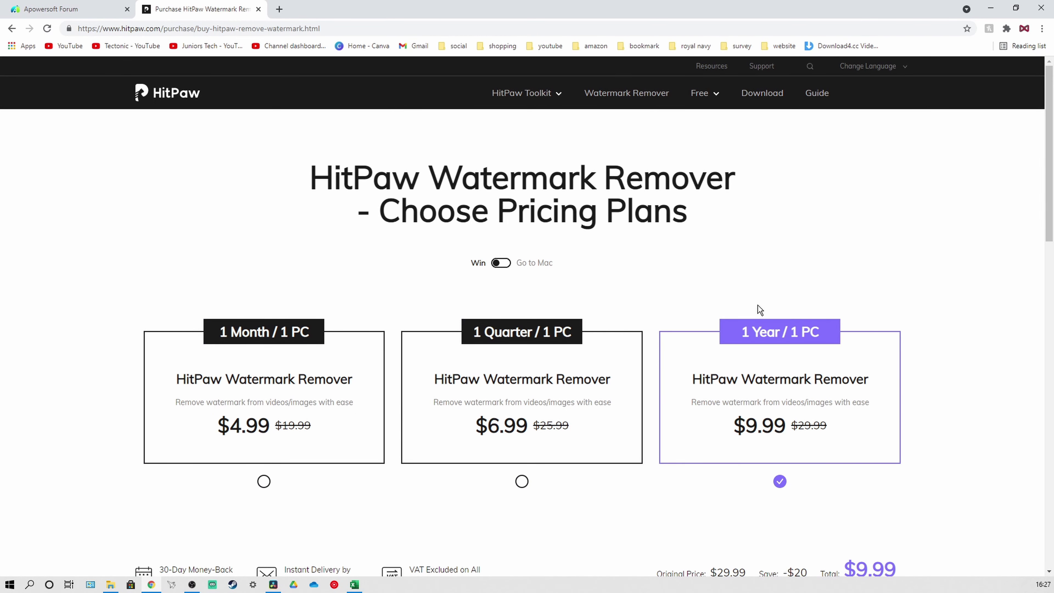
scroll(822, 459, down, 15)
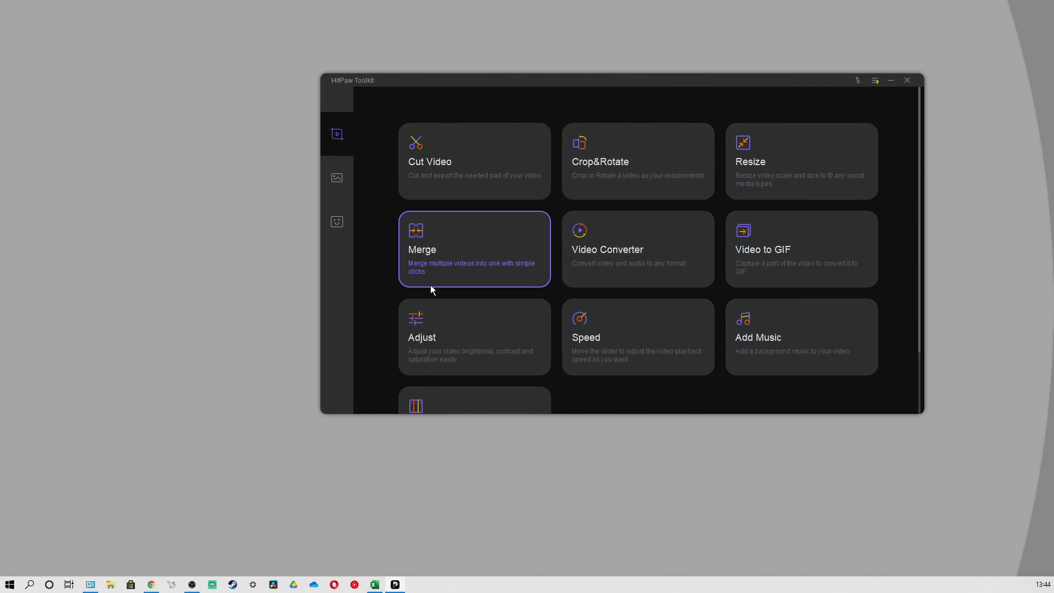
Step: Open the Photo Editor from the toolkit's photo tools
scroll(786, 291, down, 2)
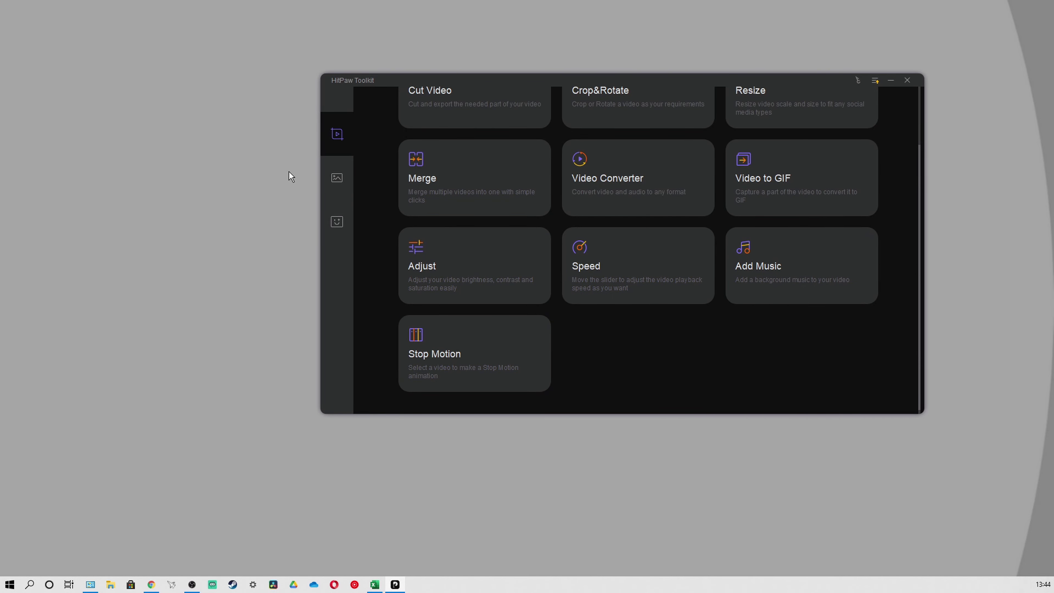
click(326, 178)
click(474, 173)
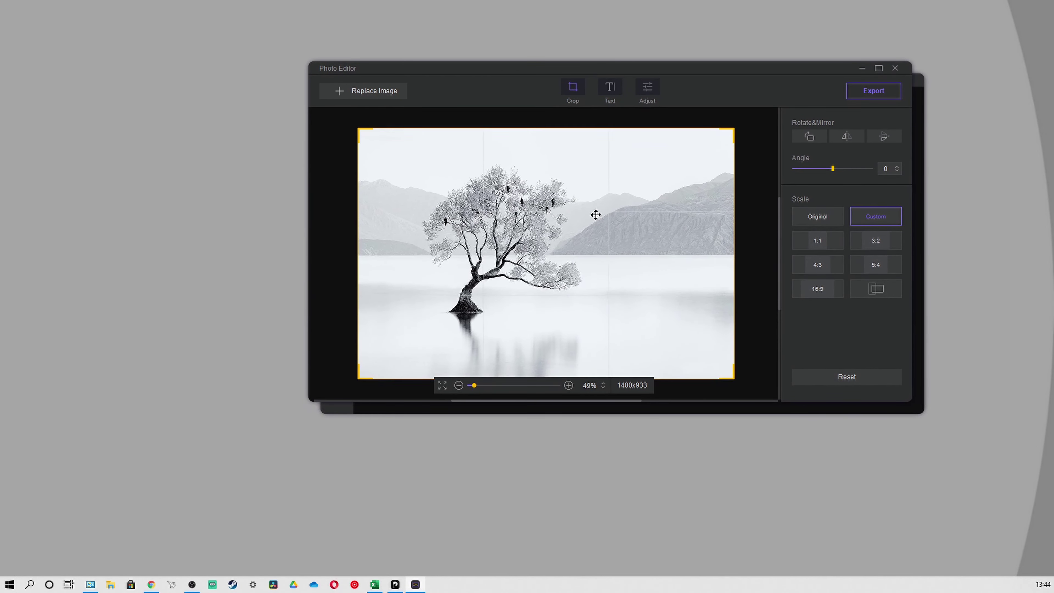
Step: Add a 'Hello HitPawers' text caption with a black background to the tree photo
click(609, 88)
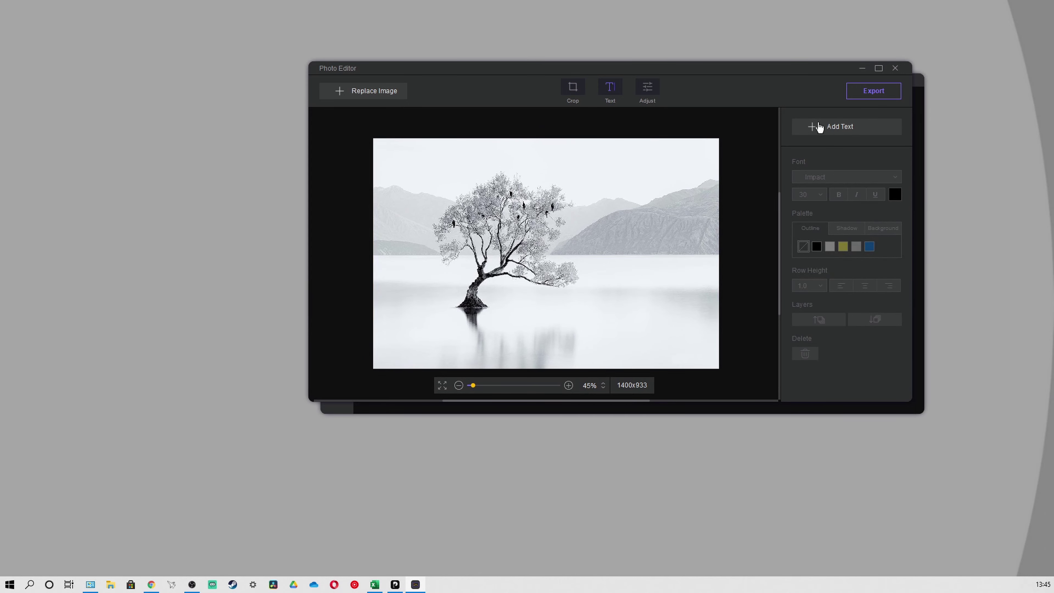
click(820, 127)
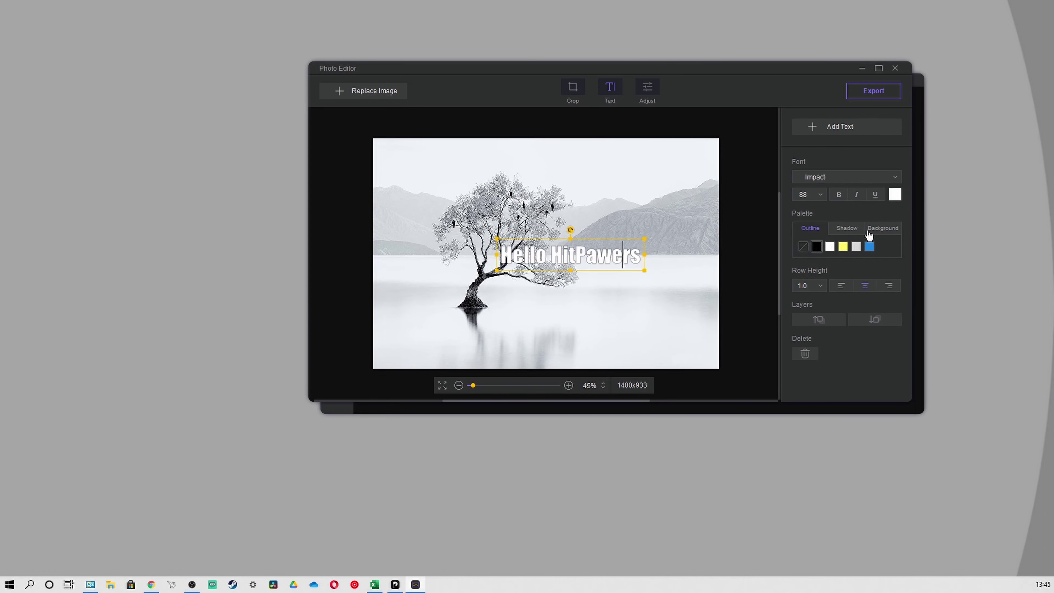
click(886, 229)
click(818, 246)
click(634, 256)
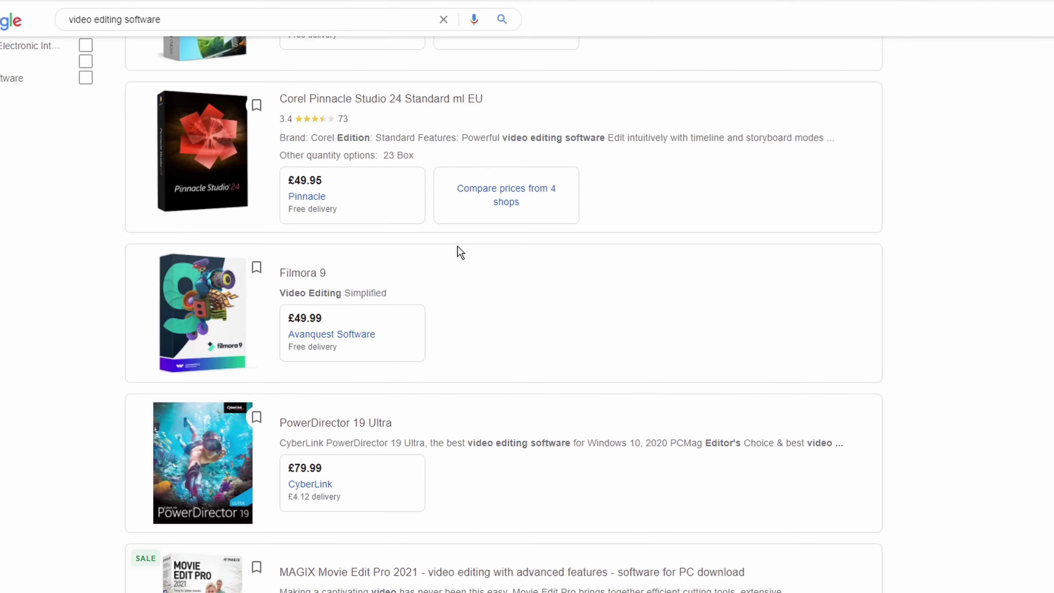
Step: Scroll the Google Shopping results, then pick 1 Quarter and finally the 1 Year / 1 PC plan ($19.99)
scroll(457, 266, down, 5)
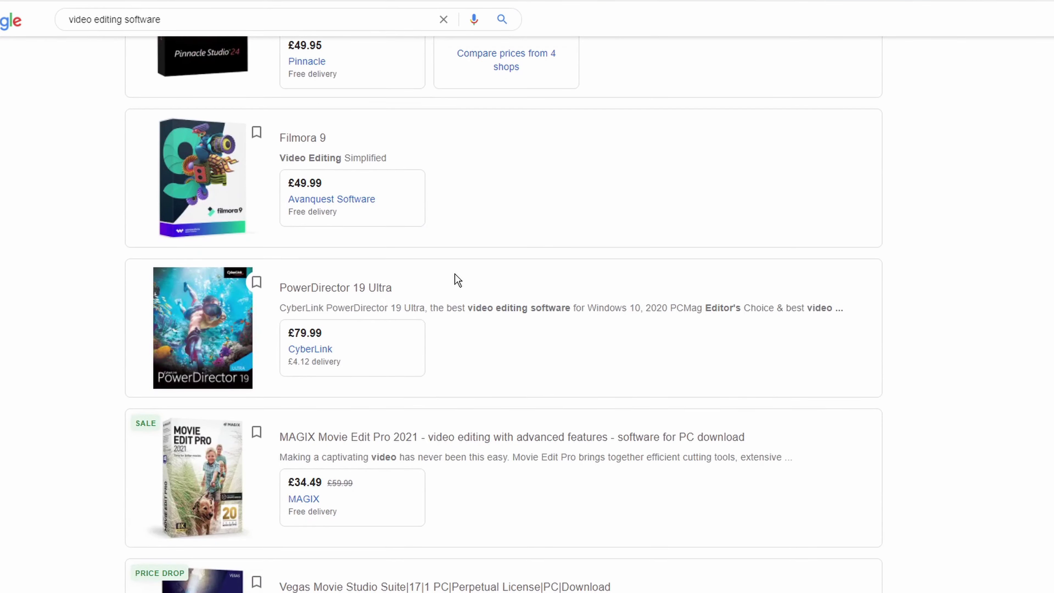
scroll(455, 274, down, 5)
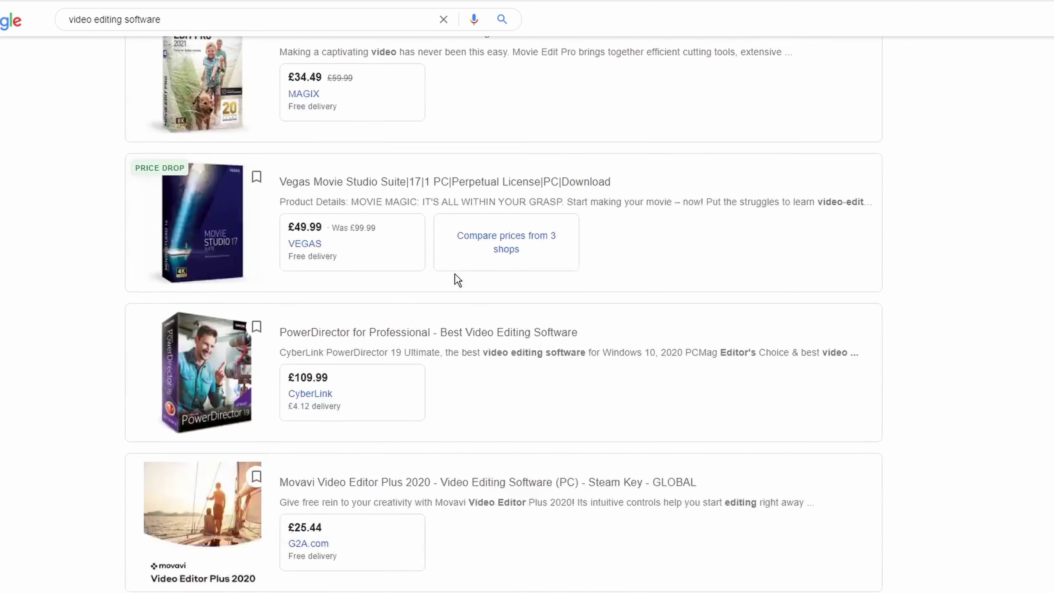
scroll(458, 280, down, 8)
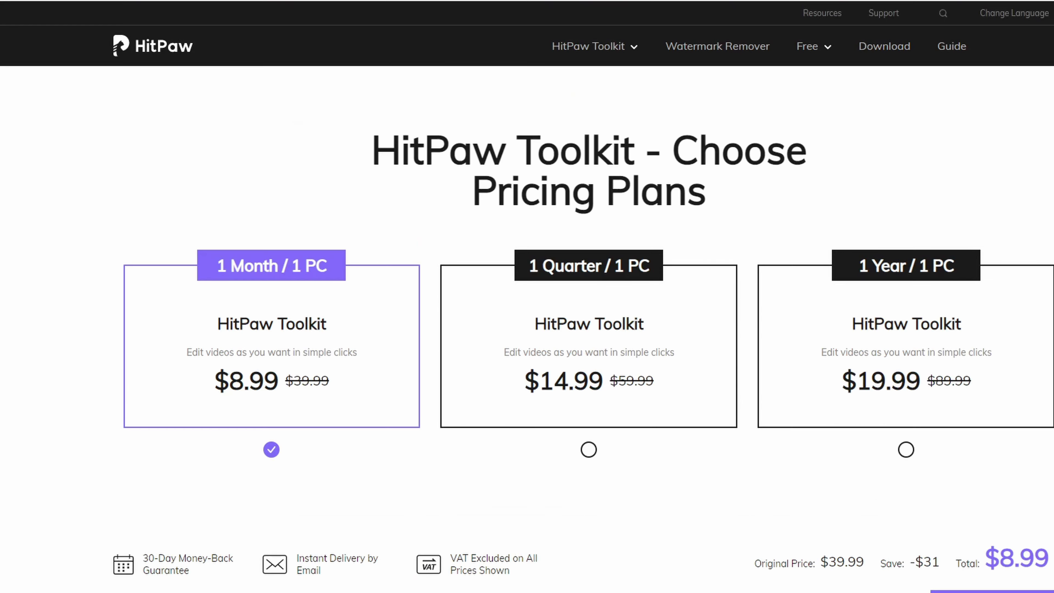
click(593, 343)
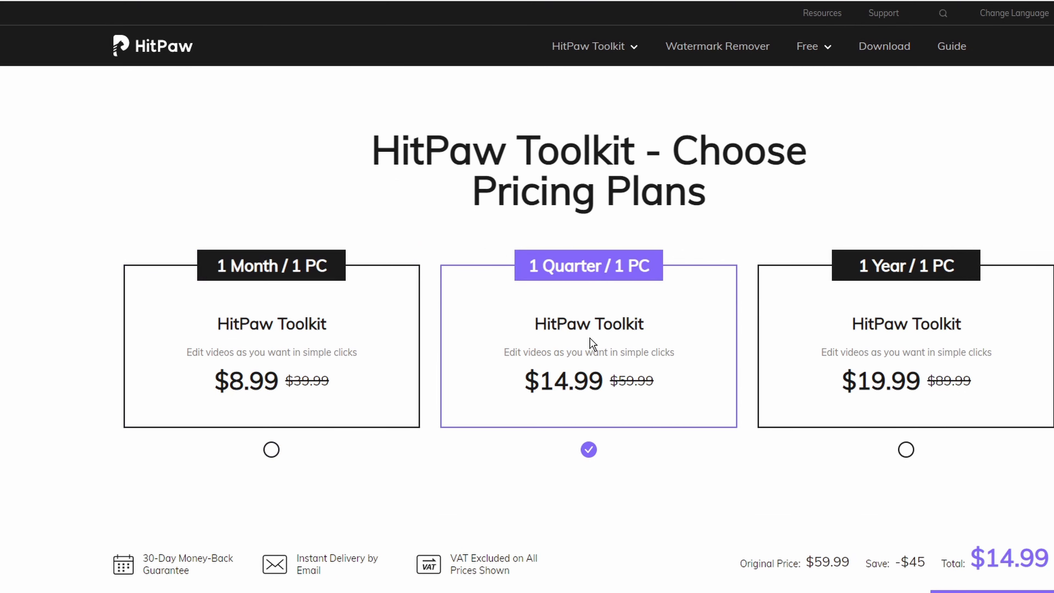
click(915, 358)
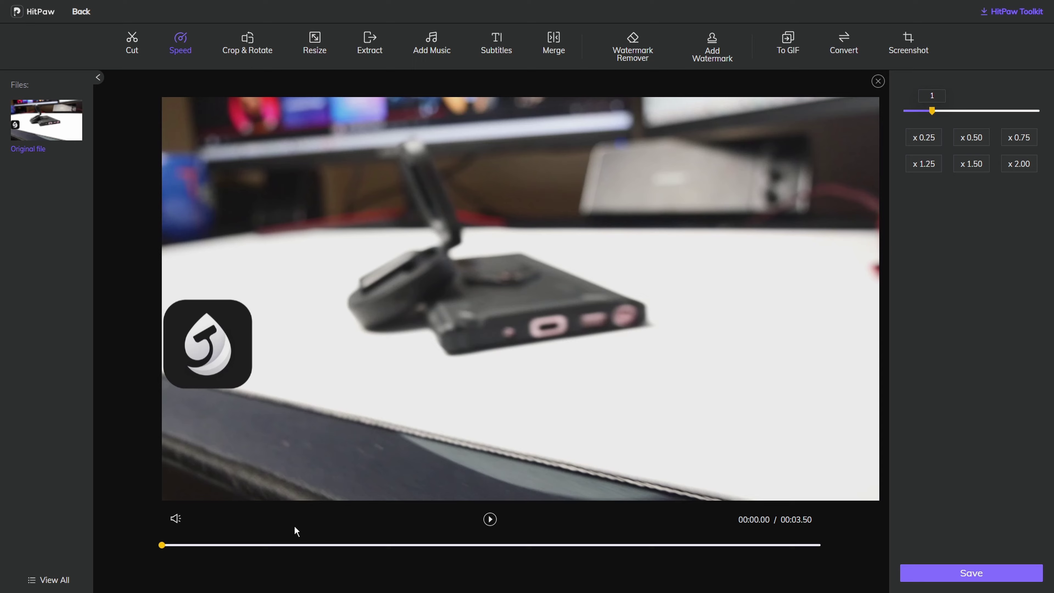
Step: Browse the online editor's Cut, Subtitles, Merge and Add Music options
click(143, 43)
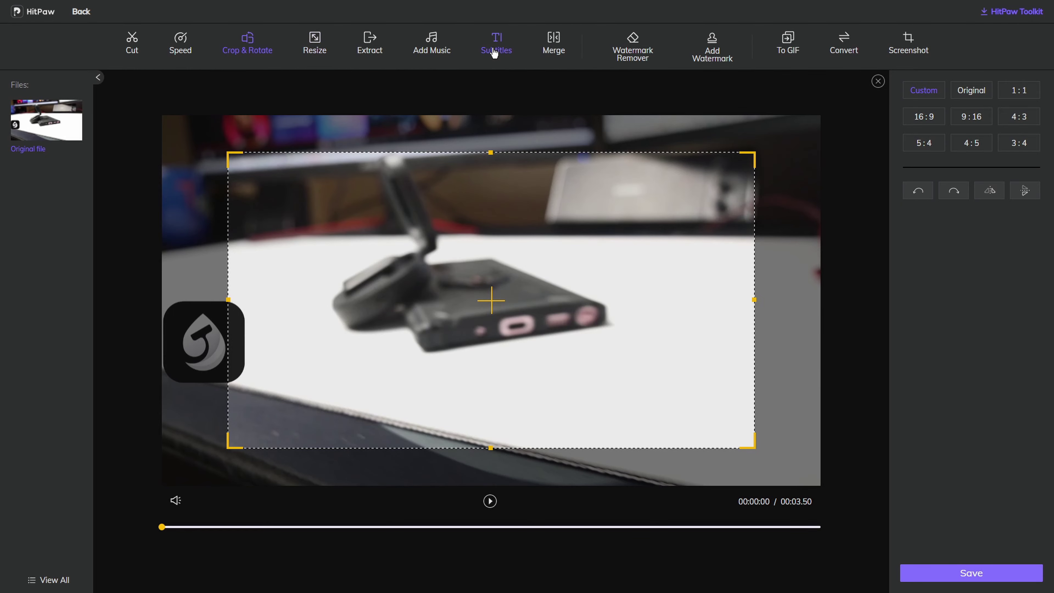
click(494, 52)
click(556, 51)
click(431, 46)
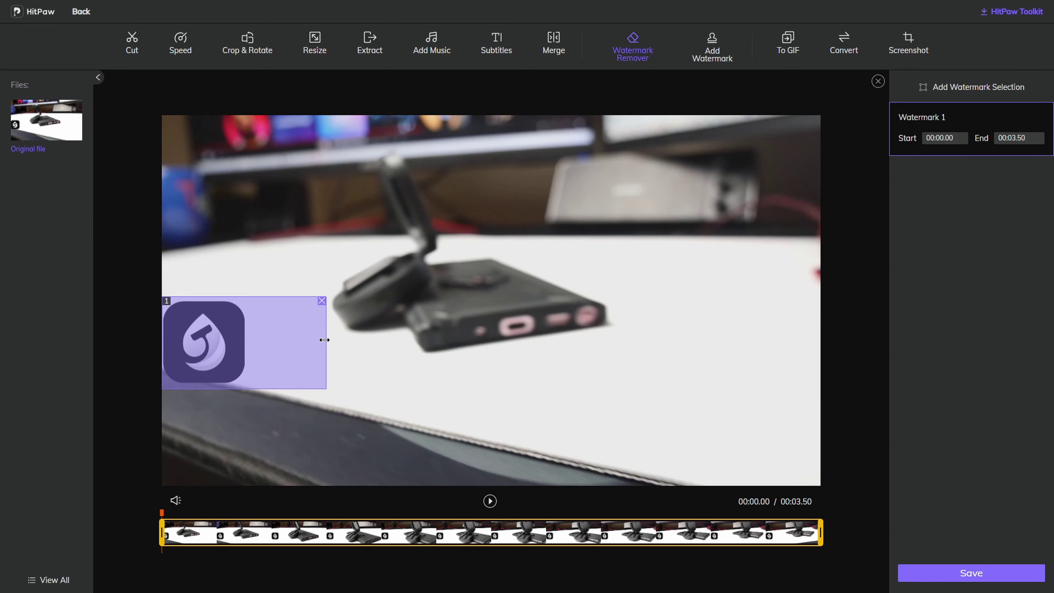
Step: Save the logo-free clip, preview it, and trim its start to about 0.28 seconds
click(953, 577)
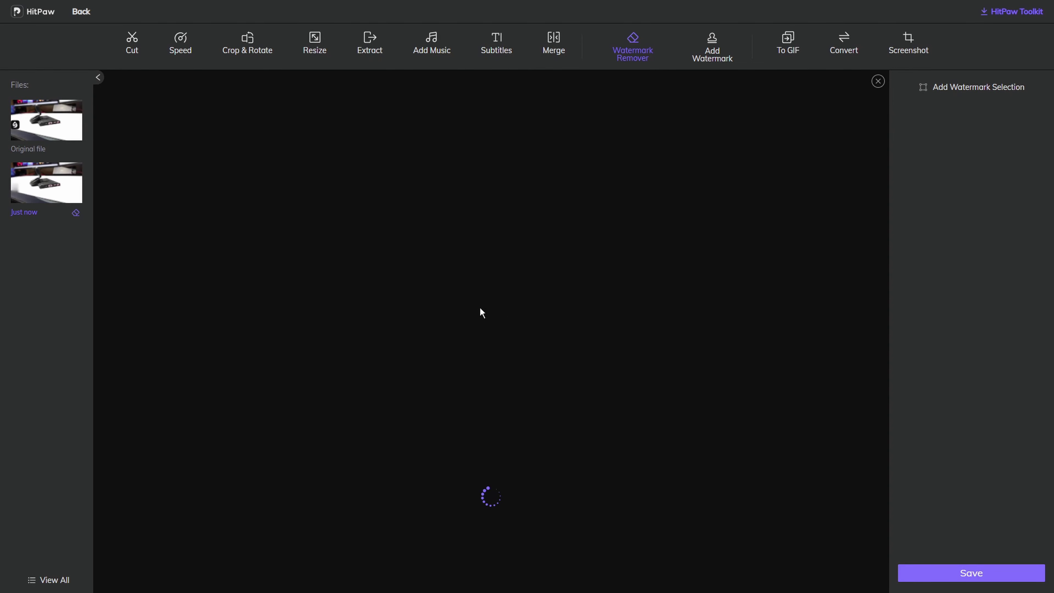
click(490, 501)
click(489, 501)
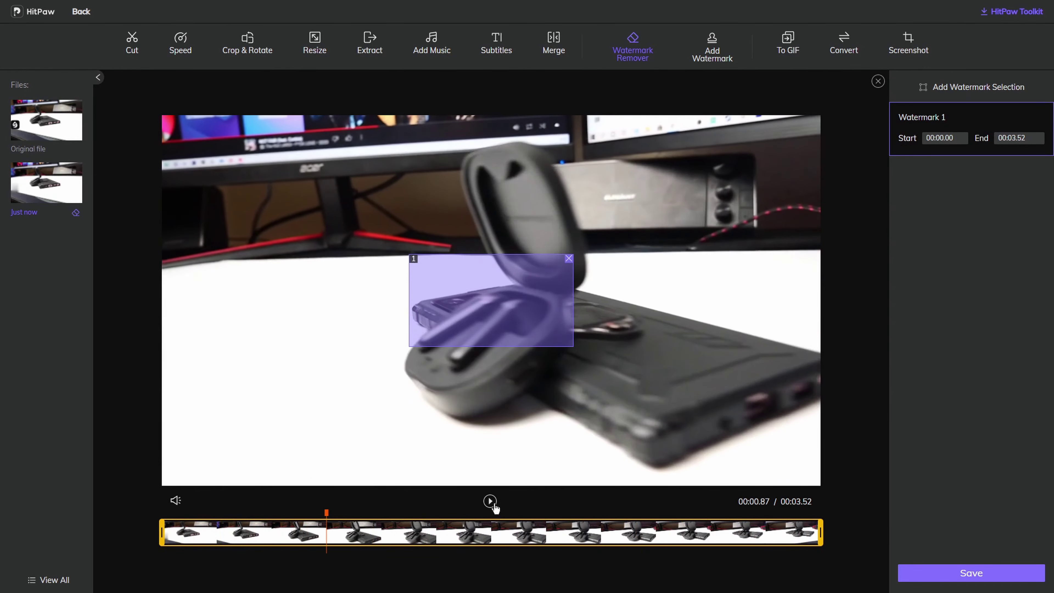
drag(166, 535, 215, 534)
click(490, 501)
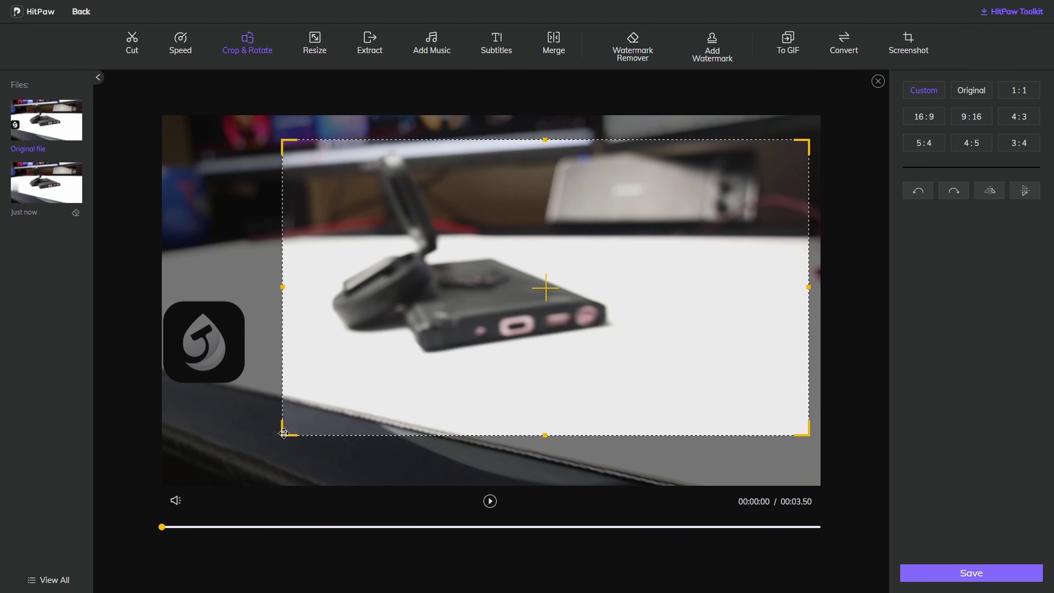
Step: Crop the clip to exclude the corner logo, save it, and extend the cut to 00:03.52
drag(771, 185, 810, 119)
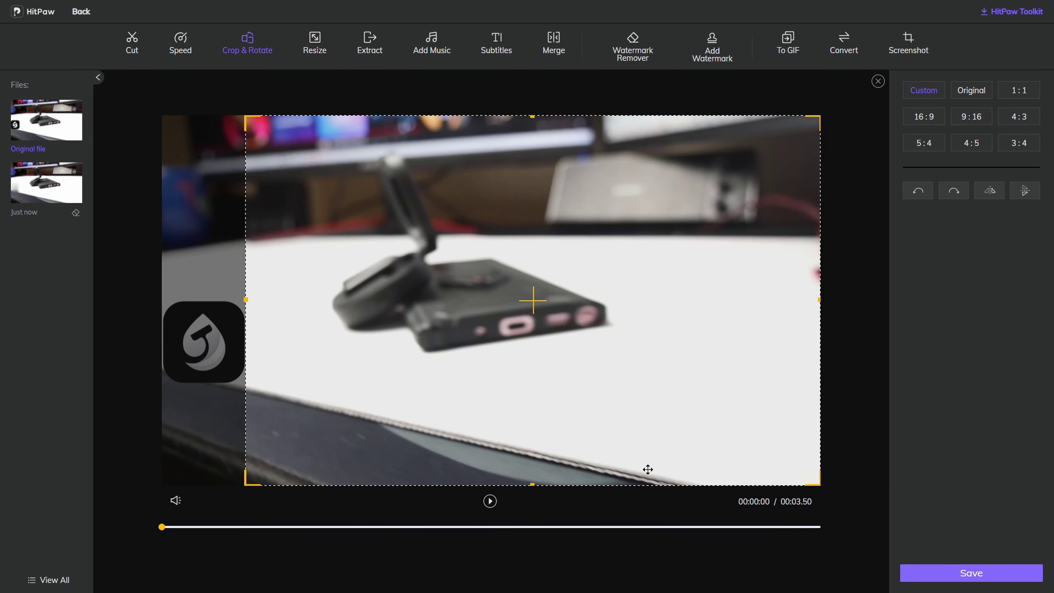
click(921, 569)
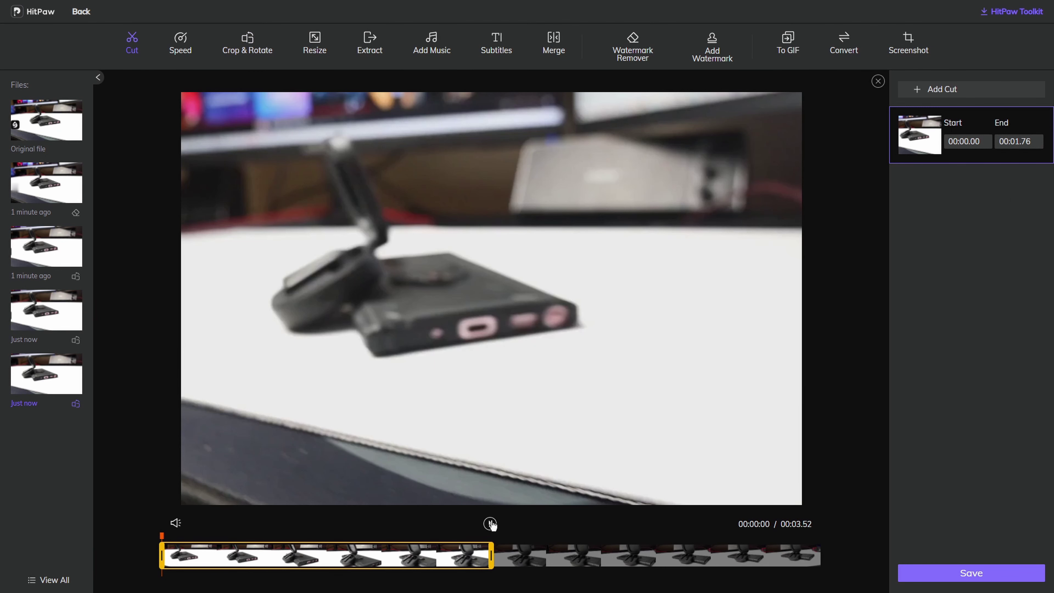
drag(489, 555, 820, 560)
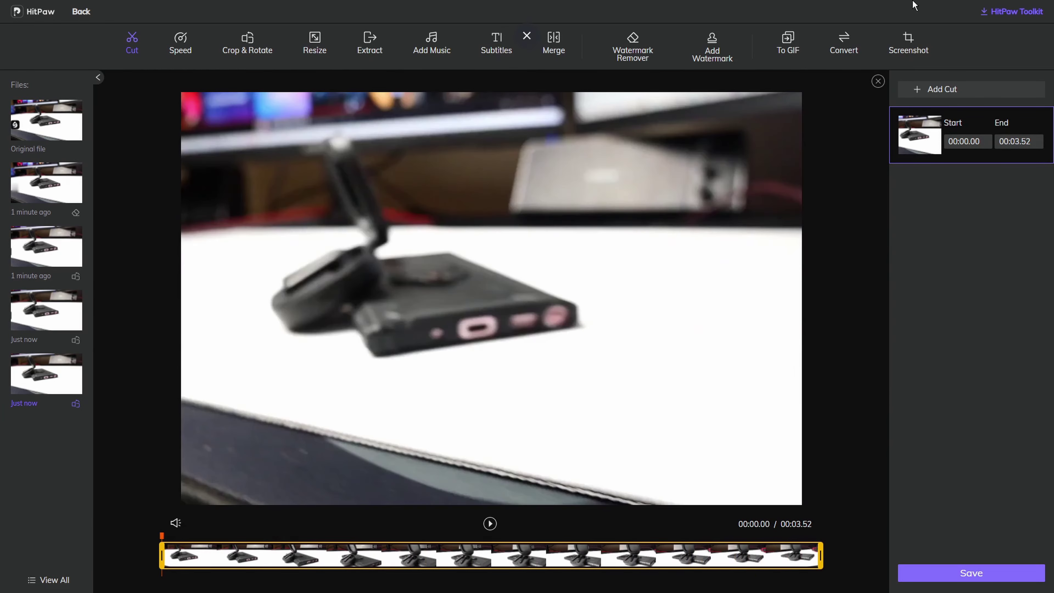